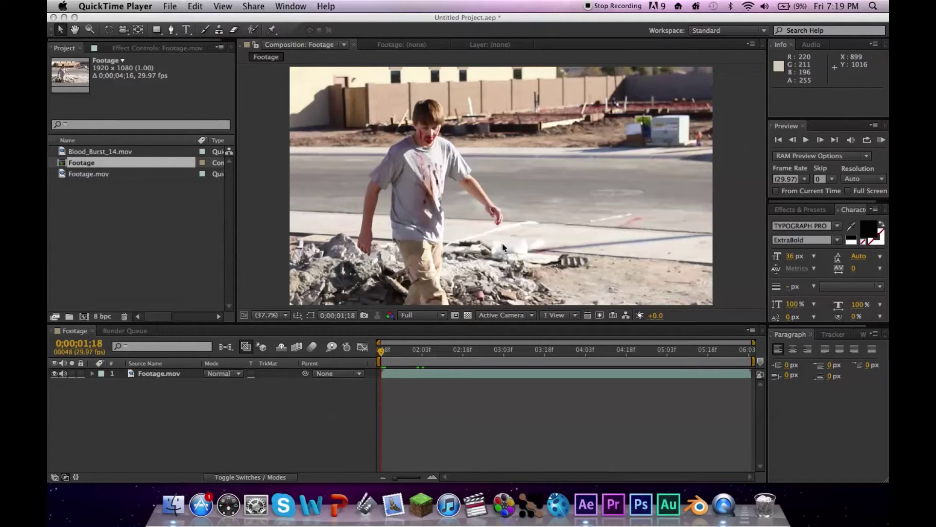
# Bring After Effects forward and move the Footage composition to 0;00;02;18.
pyautogui.click(381, 350)
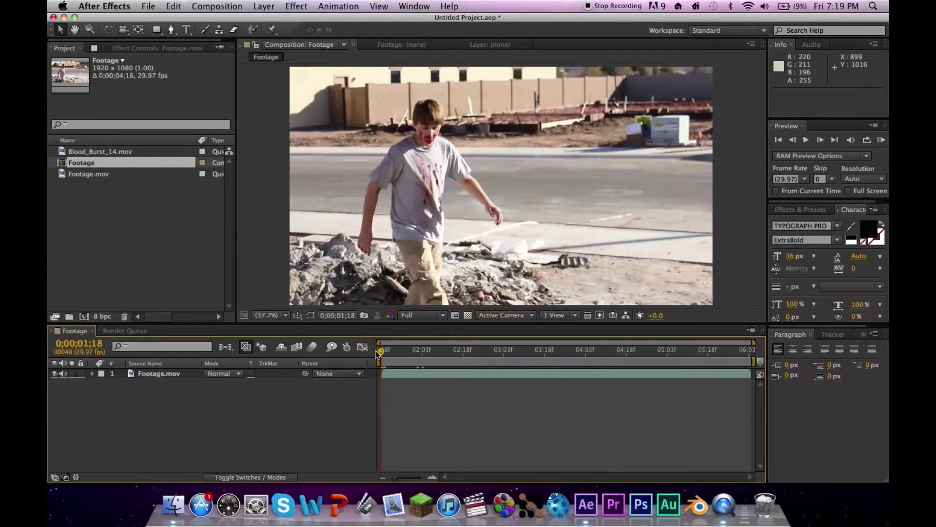
pyautogui.moveTo(379, 350); pyautogui.dragTo(469, 350)
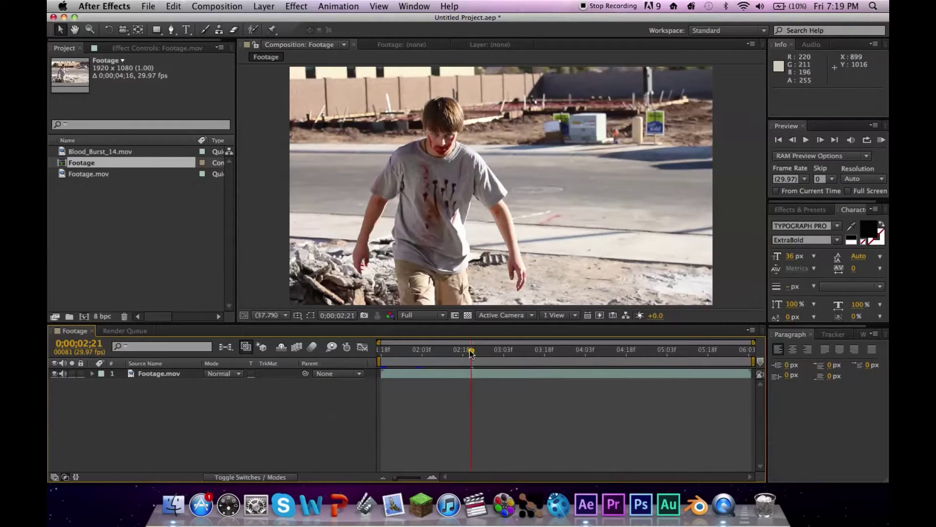
# Advance to the impact frame at 0;00;03;28 and select the Footage.mov layer.
pyautogui.moveTo(471, 352); pyautogui.dragTo(571, 357)
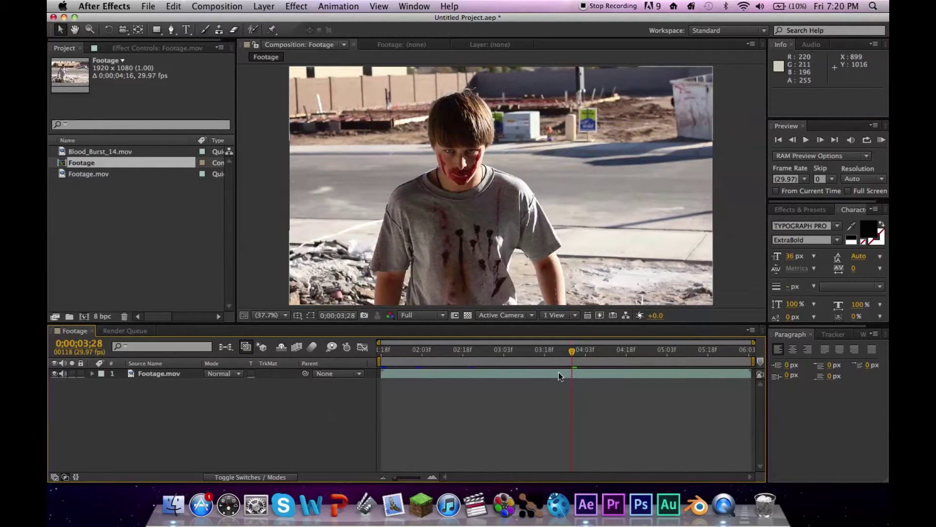
pyautogui.click(558, 373)
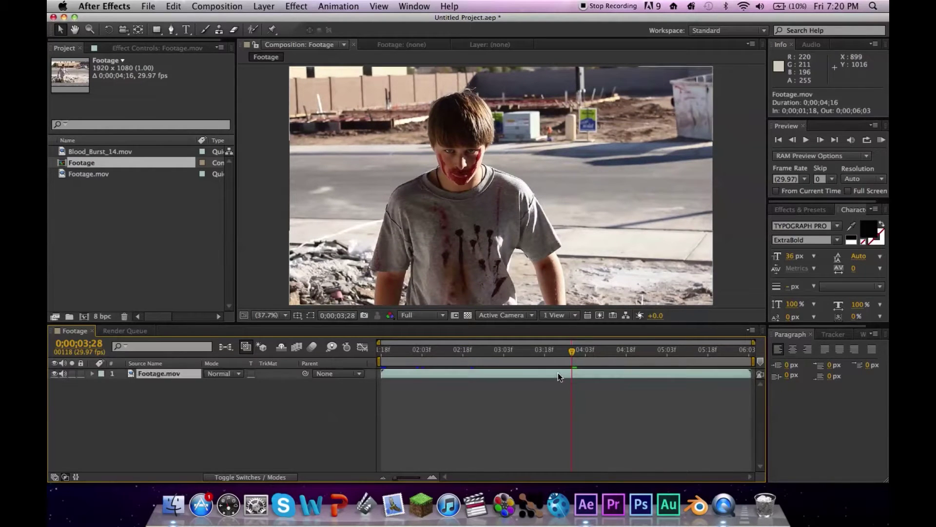
# Split Footage.mov at 0;00;03;28 and zoom the timeline in around the cut.
pyautogui.click(173, 6)
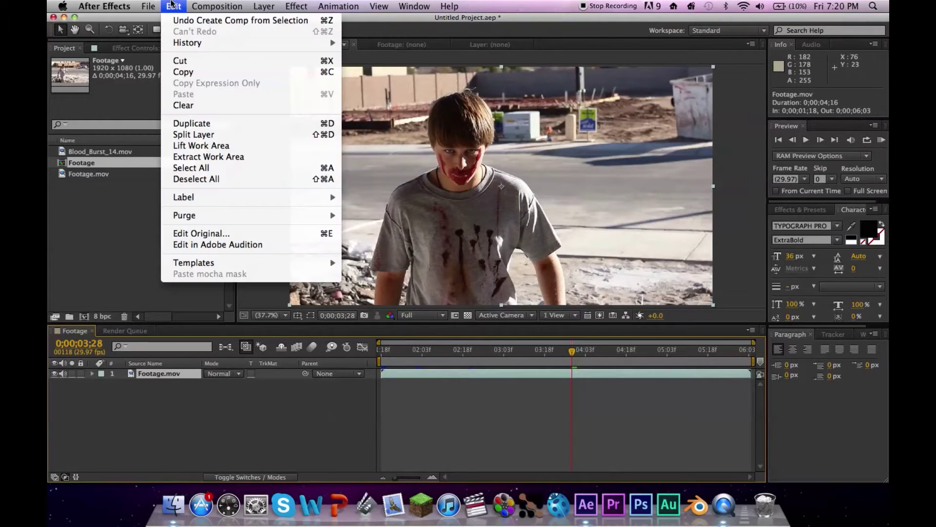
pyautogui.click(193, 134)
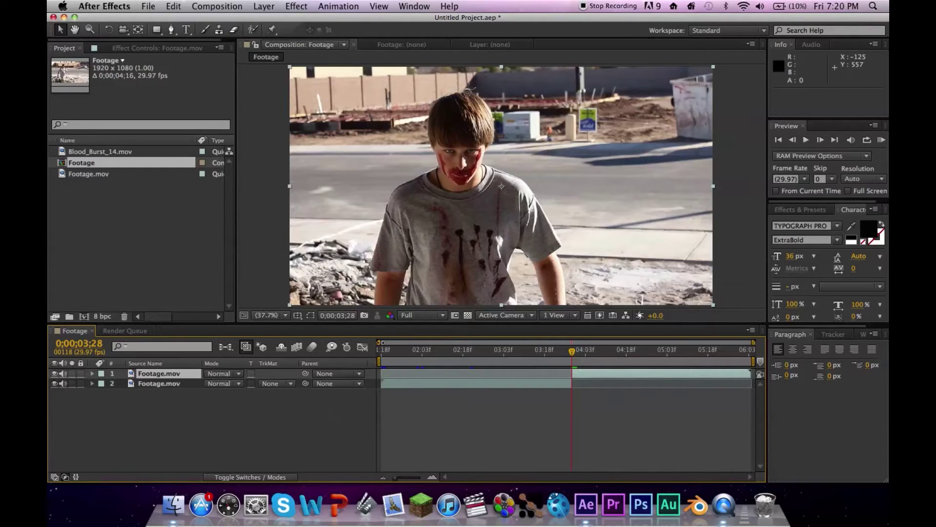
pyautogui.moveTo(379, 342); pyautogui.dragTo(514, 342)
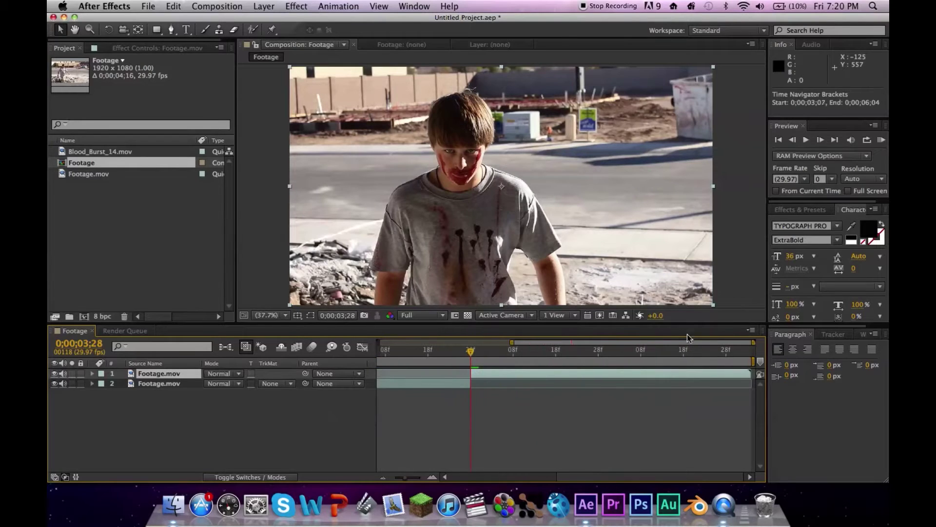
pyautogui.moveTo(754, 342); pyautogui.dragTo(620, 347)
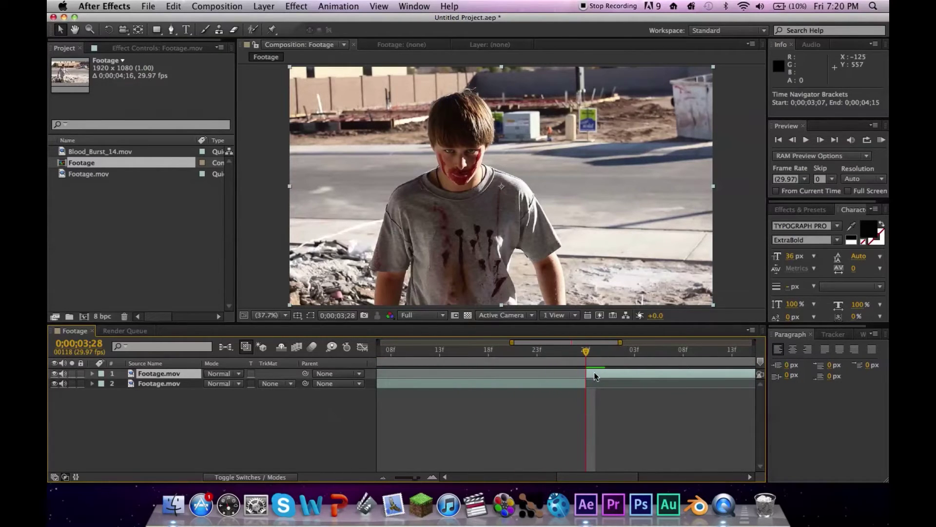
pyautogui.moveTo(588, 375)
pyautogui.mouseDown()
pyautogui.moveTo(573, 373)
pyautogui.moveTo(586, 374)
pyautogui.mouseUp()
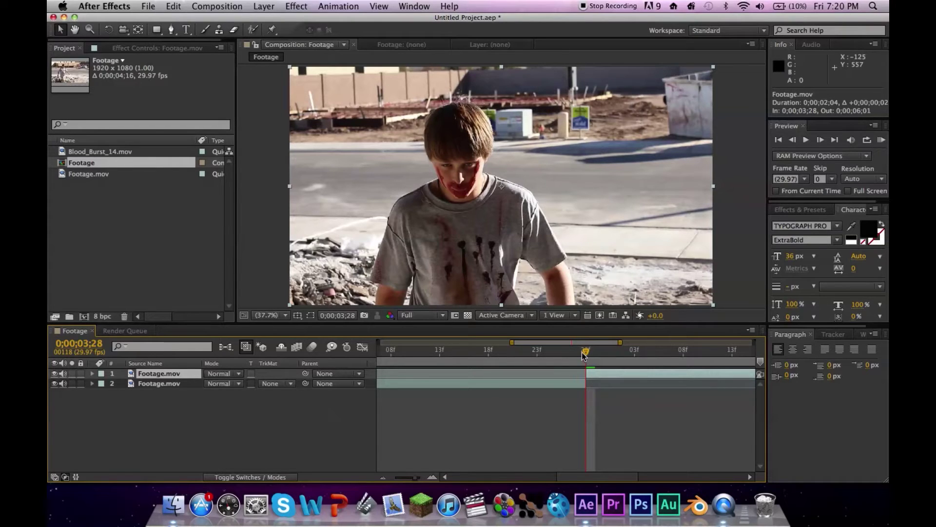
# Scrub and preview the frames around the cut, ending just before it.
pyautogui.moveTo(586, 355); pyautogui.dragTo(527, 361)
pyautogui.press('0')
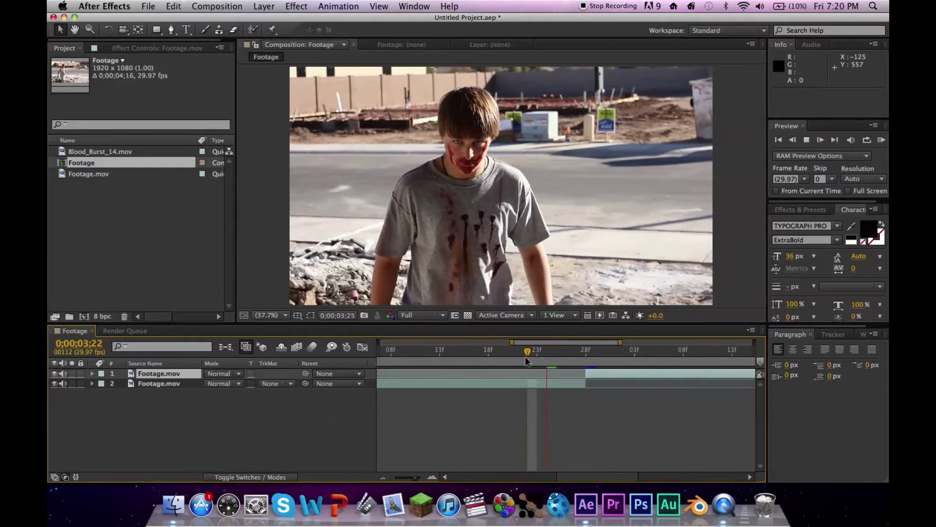
pyautogui.moveTo(527, 361); pyautogui.dragTo(585, 355)
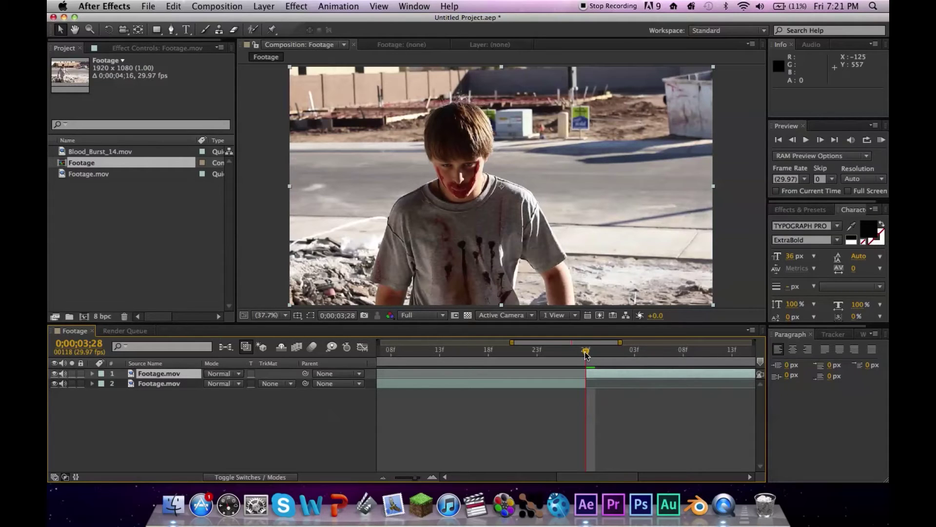
pyautogui.moveTo(585, 353); pyautogui.dragTo(577, 357)
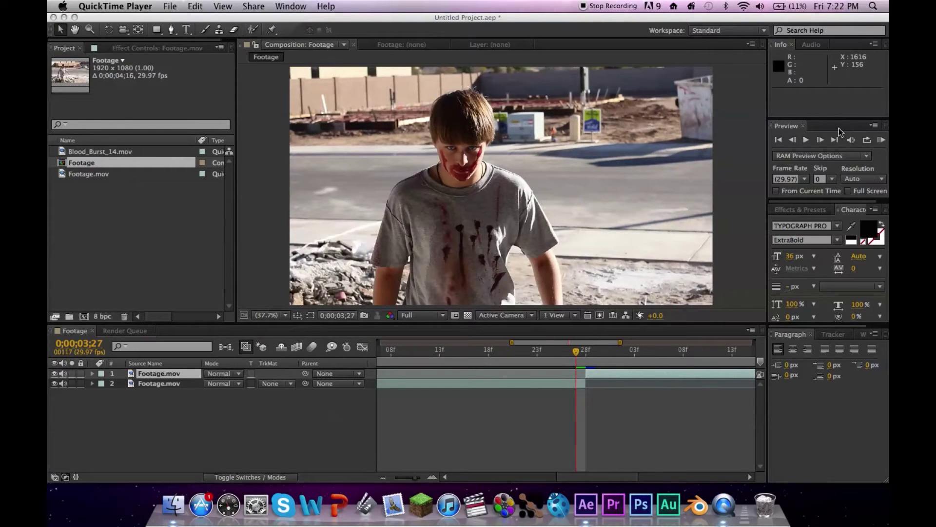
# Add Blood_Burst_14.mov as the top layer, starting at 0;00;03;21.
pyautogui.click(82, 157)
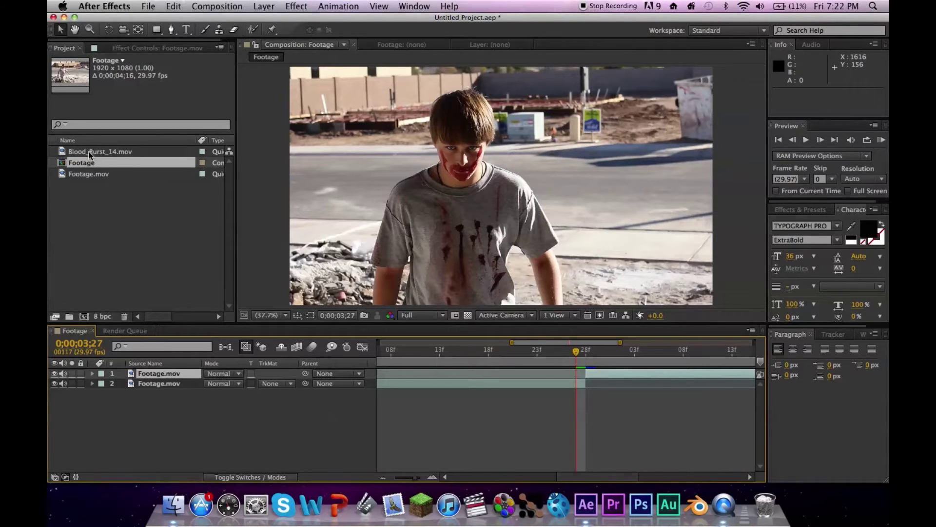
pyautogui.click(89, 153)
pyautogui.moveTo(89, 152); pyautogui.dragTo(546, 374)
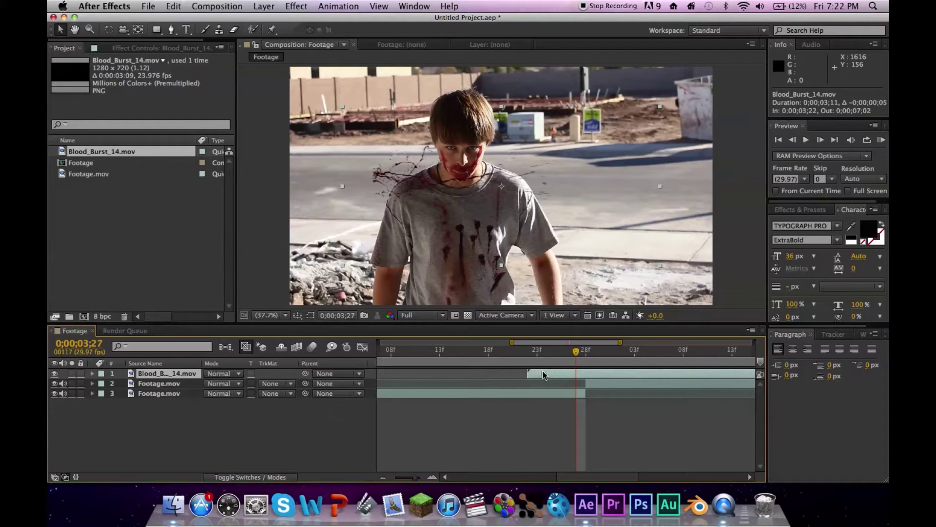
pyautogui.moveTo(543, 373); pyautogui.dragTo(532, 379)
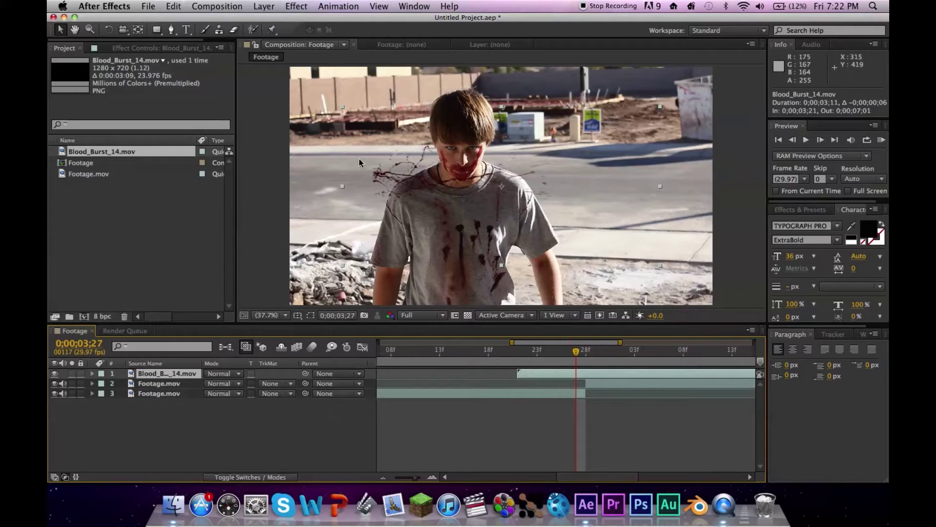
# Freeze the blood burst on its current frame with Freeze Frame.
pyautogui.click(264, 6)
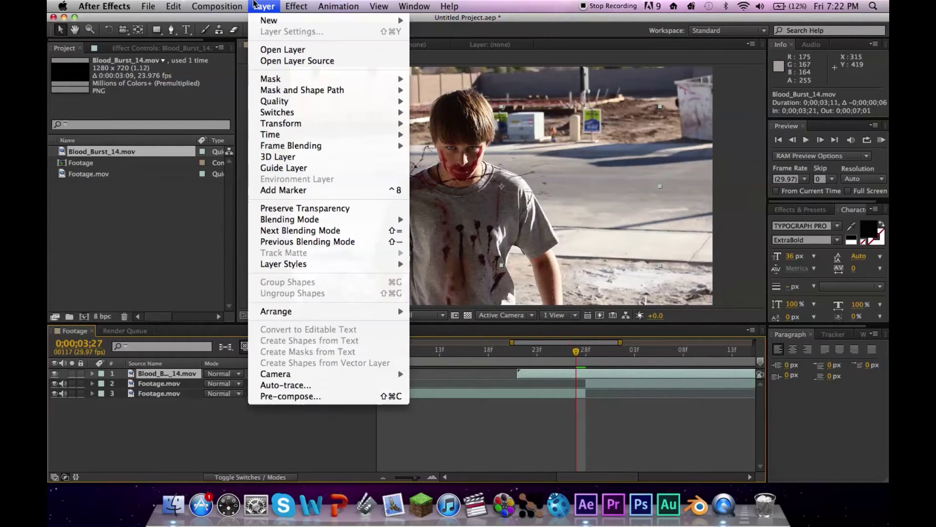
pyautogui.moveTo(273, 135)
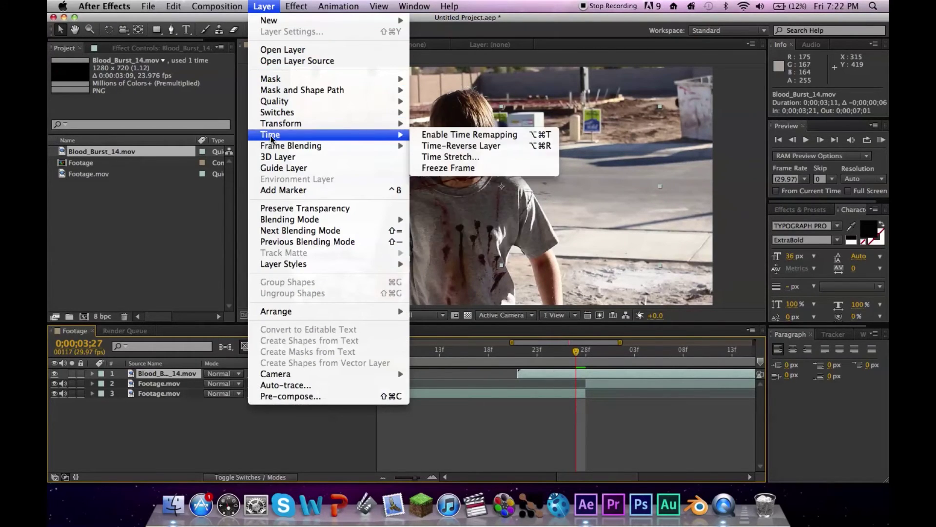
pyautogui.click(426, 169)
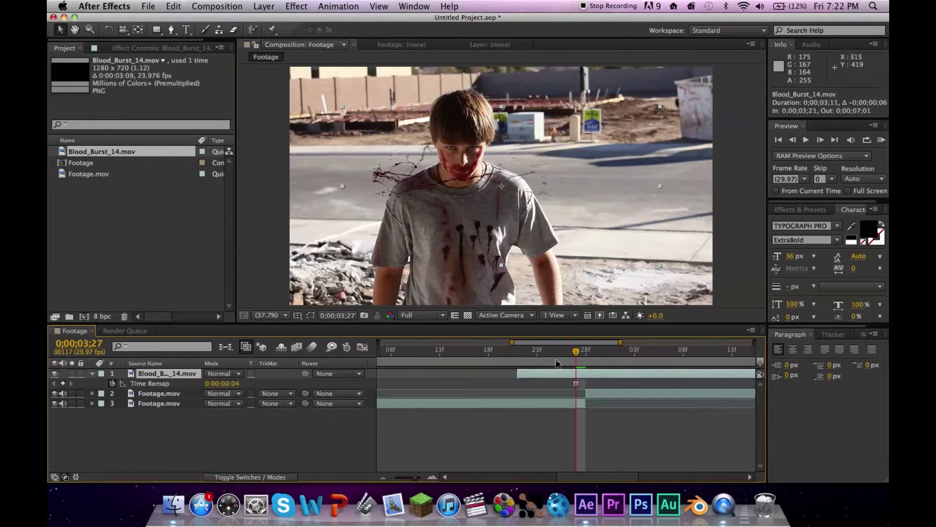
# Move the Time Remap hold keyframe to 3;28 and trim the burst to start at 0;00;03;28.
pyautogui.click(577, 383)
pyautogui.moveTo(582, 384); pyautogui.dragTo(592, 385)
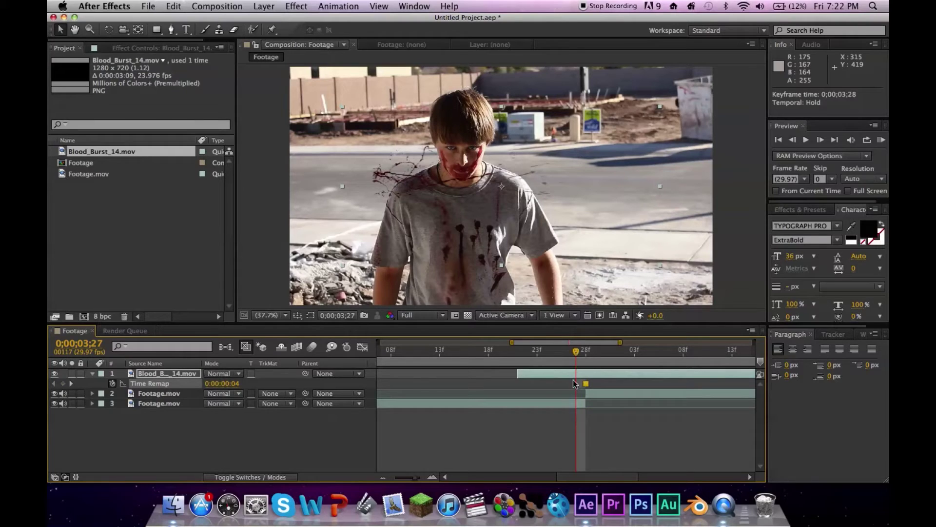
pyautogui.moveTo(576, 353); pyautogui.dragTo(587, 355)
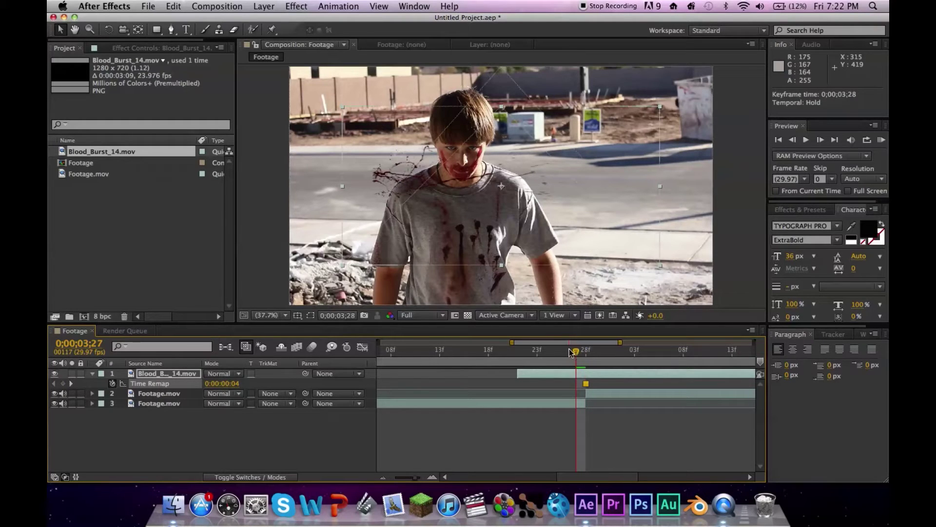
pyautogui.moveTo(571, 353); pyautogui.dragTo(584, 354)
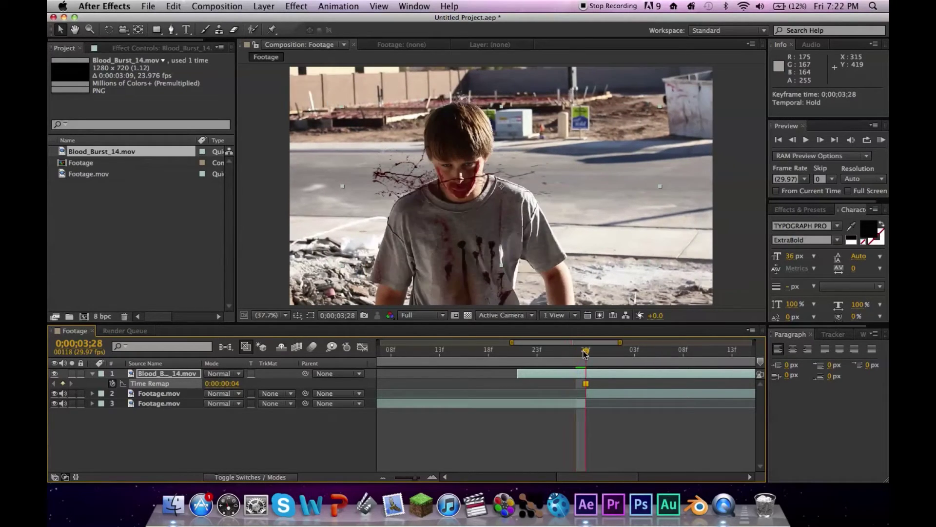
pyautogui.moveTo(517, 374); pyautogui.dragTo(585, 354)
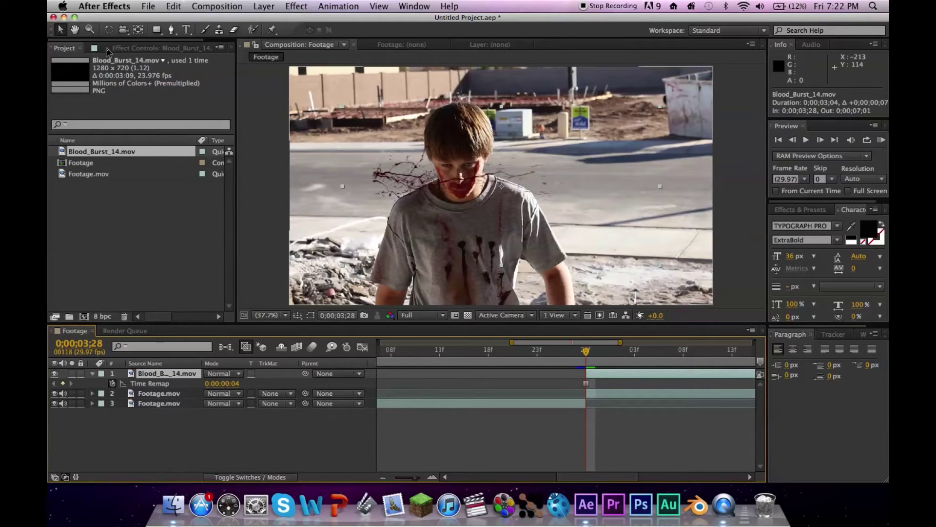
# Rotate the blood burst counter-clockwise and move it down and to the left.
pyautogui.click(108, 30)
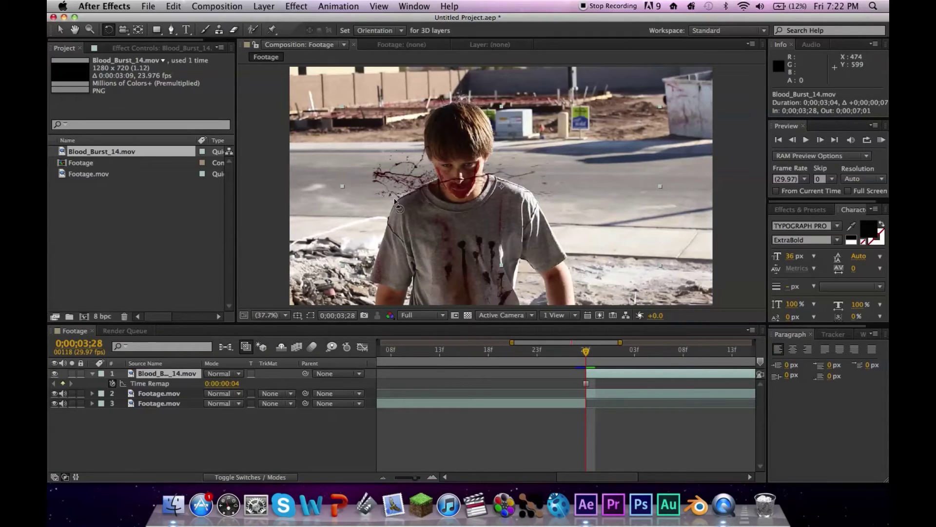
pyautogui.moveTo(395, 201); pyautogui.dragTo(422, 236)
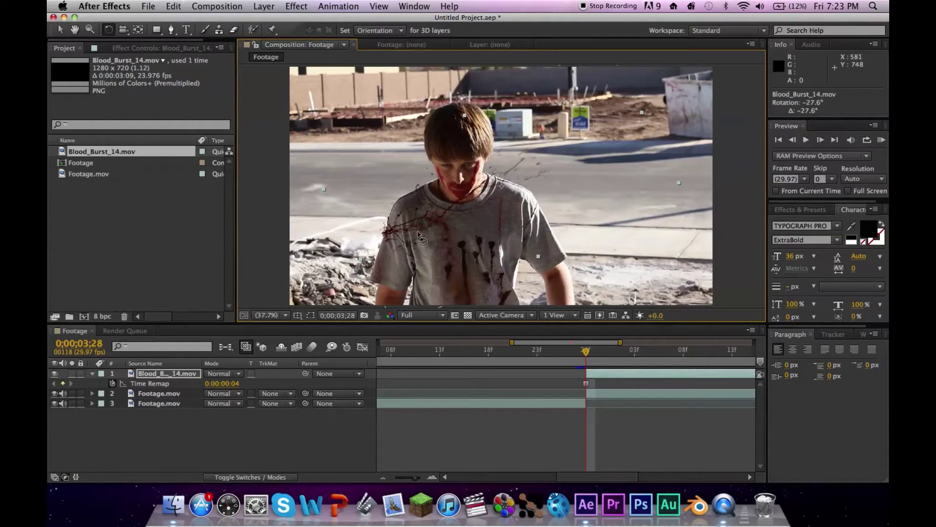
pyautogui.moveTo(421, 233); pyautogui.dragTo(433, 247)
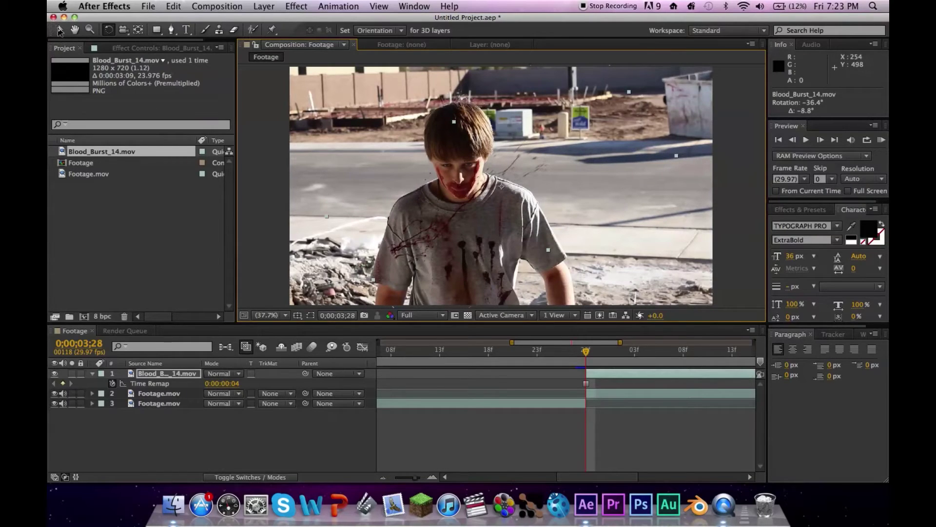
pyautogui.click(60, 29)
pyautogui.moveTo(438, 222); pyautogui.dragTo(367, 247)
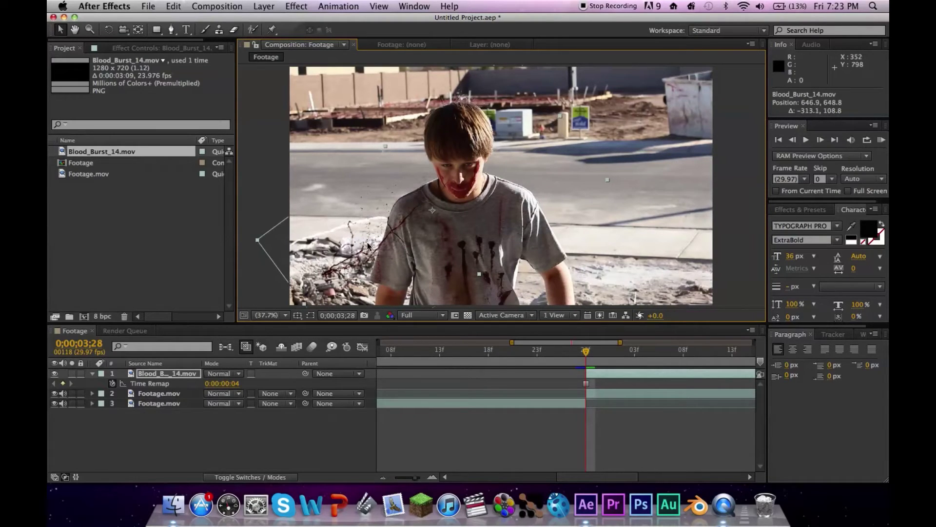
# Scale the blood burst to 178.0, 207.3% and position it over the actor's face.
pyautogui.press('s')
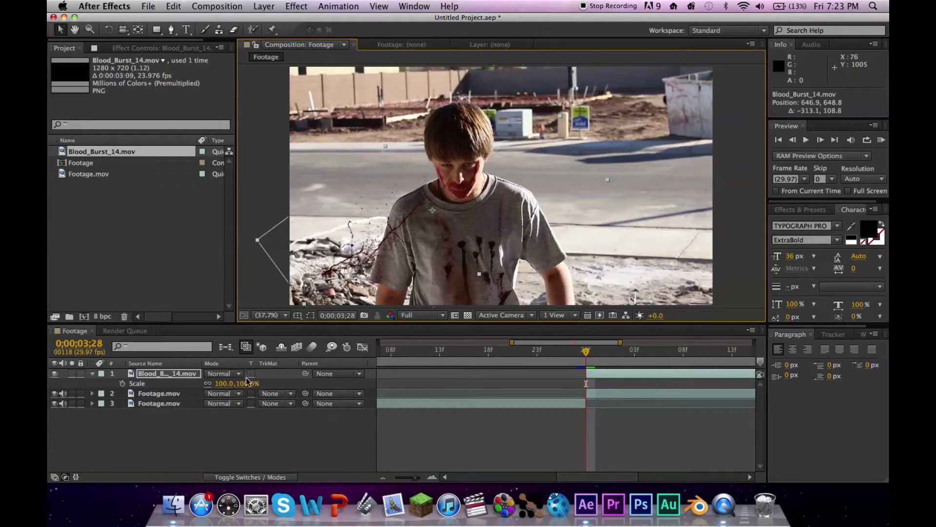
pyautogui.moveTo(246, 387); pyautogui.dragTo(287, 380)
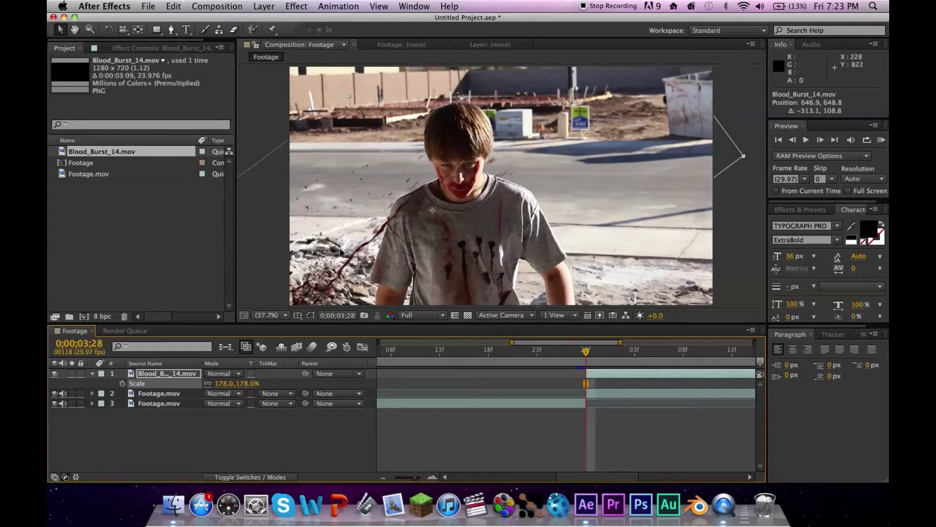
pyautogui.moveTo(354, 235); pyautogui.dragTo(401, 179)
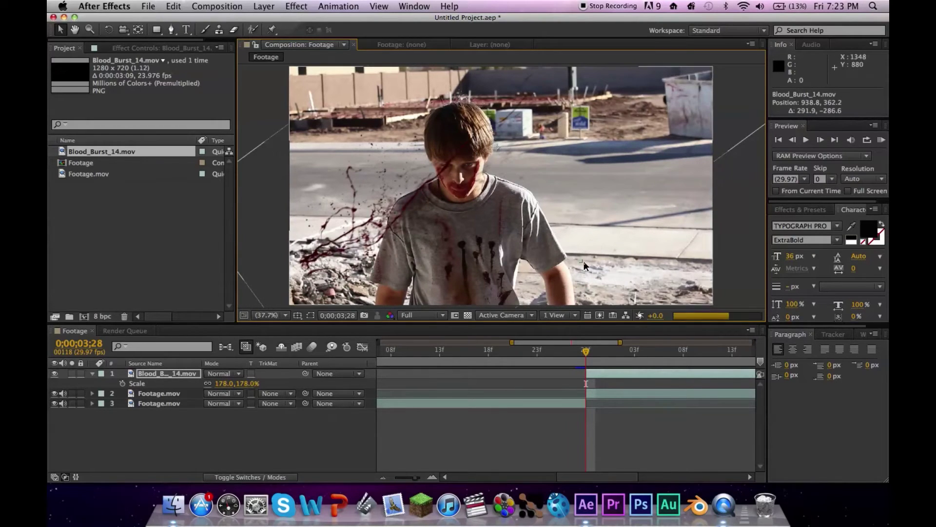
pyautogui.moveTo(580, 260); pyautogui.dragTo(603, 278)
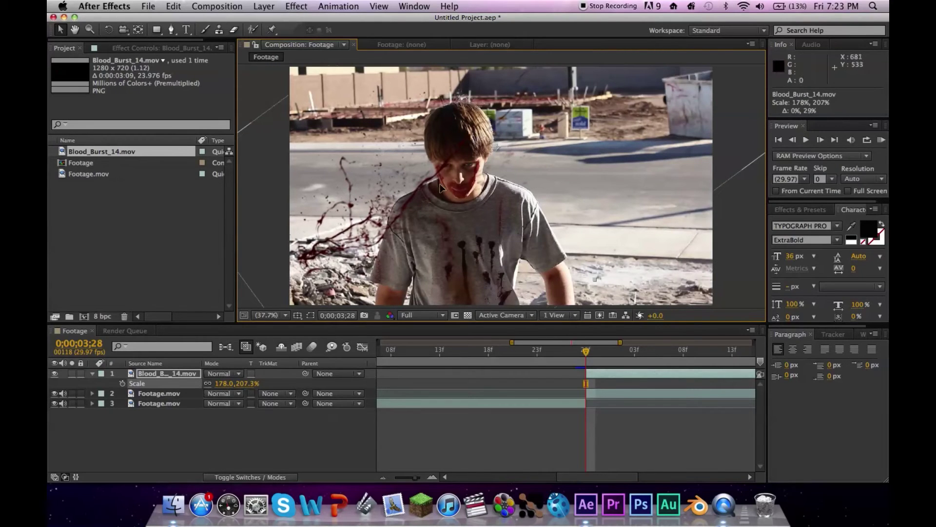
pyautogui.moveTo(435, 212)
pyautogui.mouseDown()
pyautogui.moveTo(417, 250)
pyautogui.moveTo(441, 225)
pyautogui.moveTo(430, 221)
pyautogui.mouseUp()
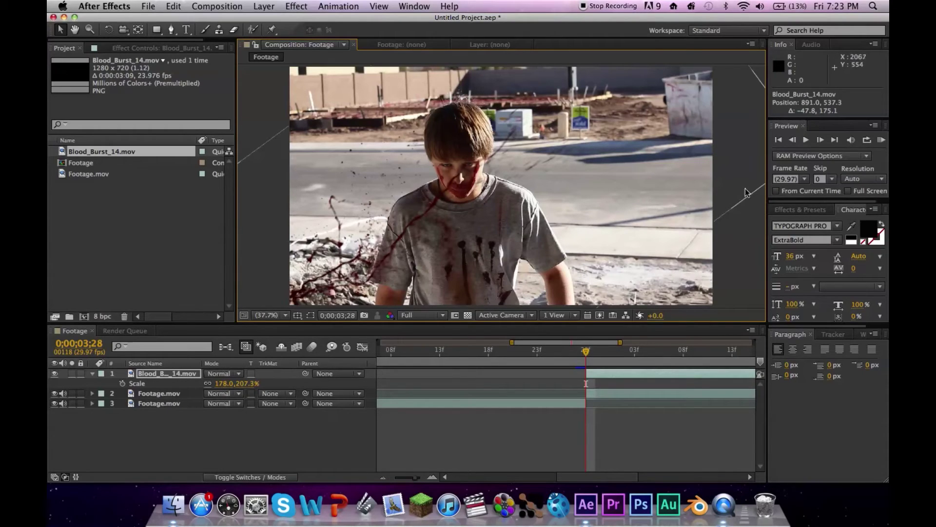
# Apply Fast Blur to the Blood_Burst layer with Blurriness 9.0.
pyautogui.click(800, 210)
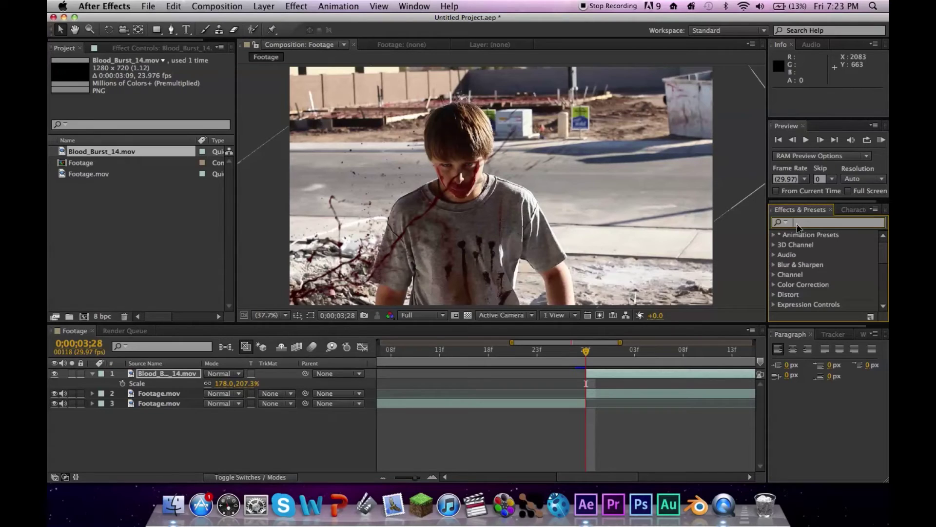
pyautogui.write('fast')
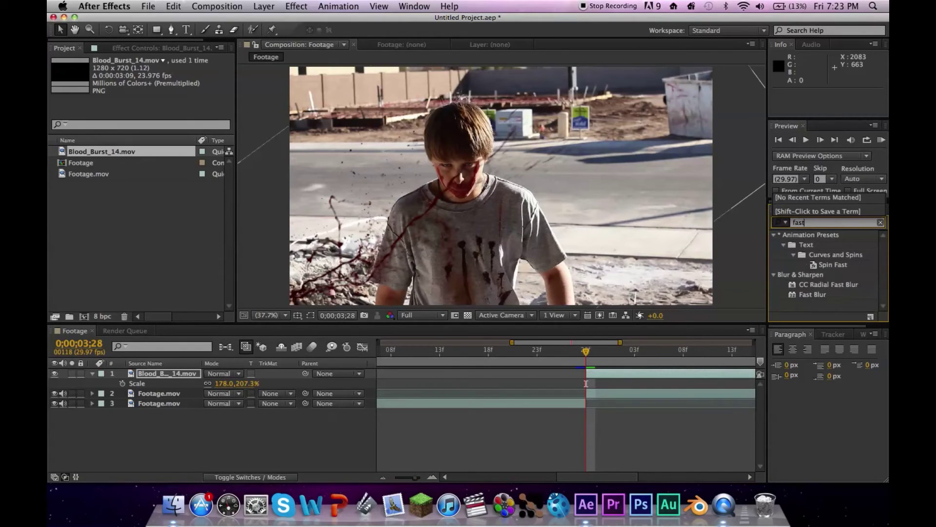
pyautogui.moveTo(805, 294); pyautogui.dragTo(602, 371)
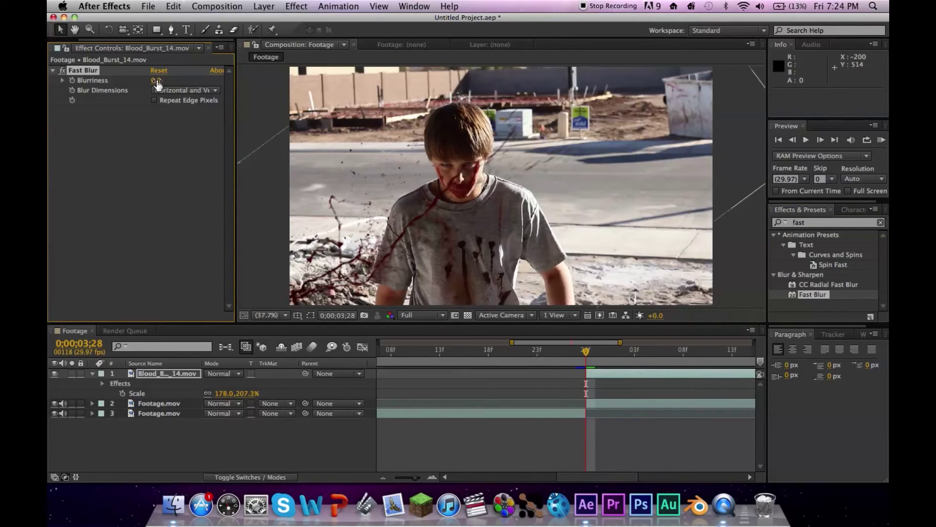
pyautogui.click(156, 80)
pyautogui.press('Return')
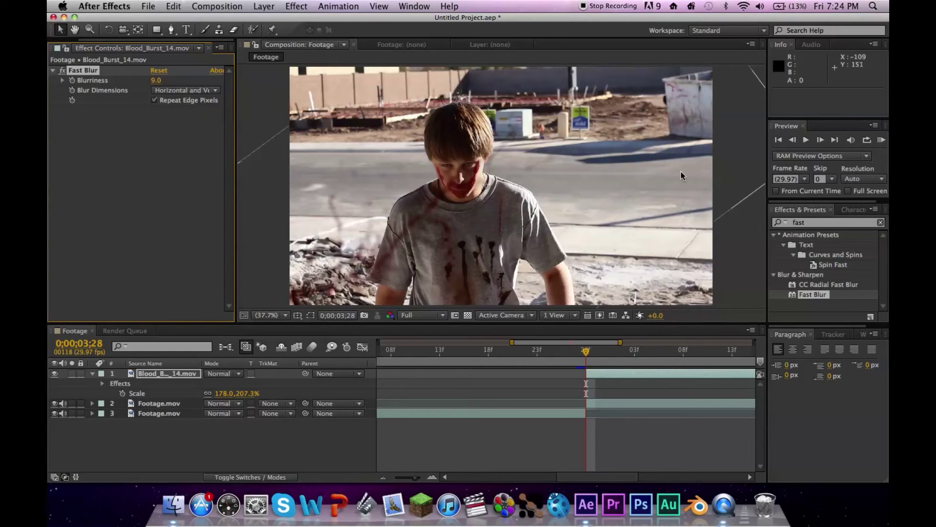
pyautogui.click(819, 222)
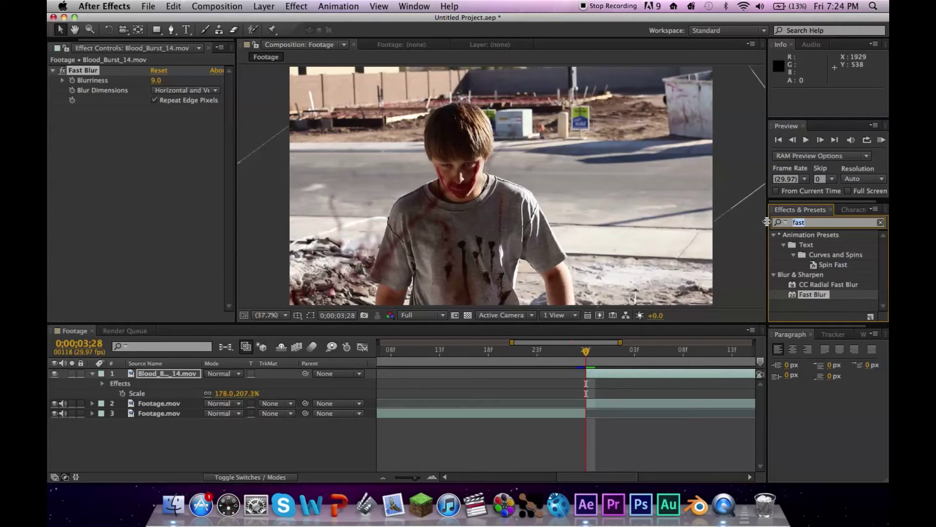
# Apply Curves to the blood burst and bow the RGB curve down to darken it.
pyautogui.write('curve')
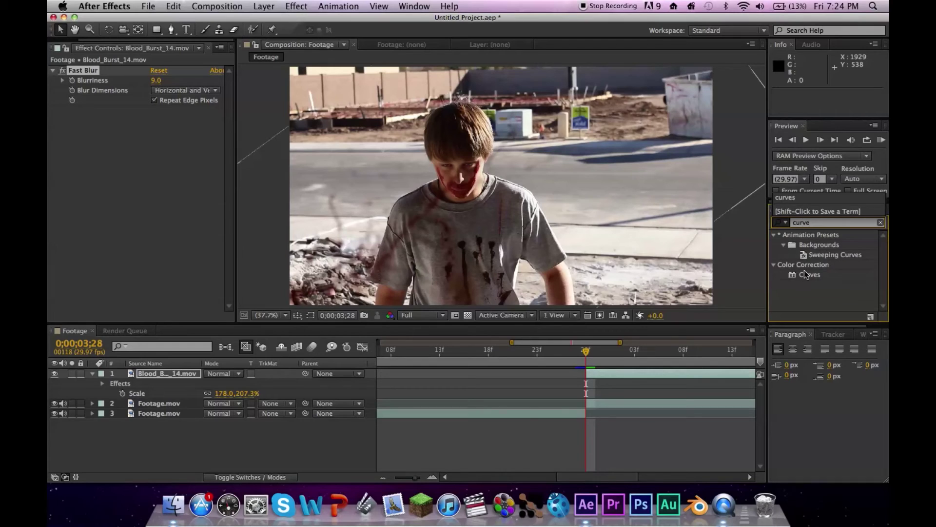
pyautogui.moveTo(804, 273); pyautogui.dragTo(614, 371)
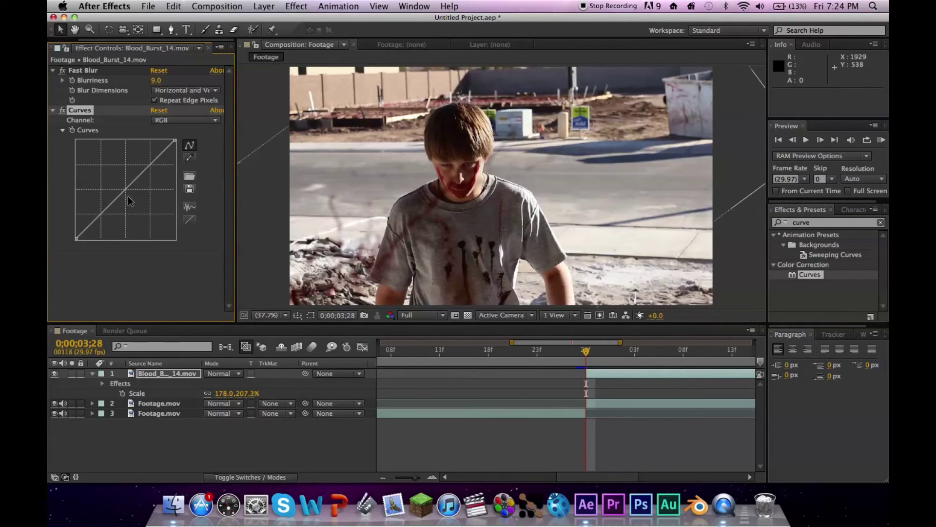
pyautogui.moveTo(128, 195); pyautogui.dragTo(157, 195)
# Raise the Red channel curve to boost the blood burst's red.
pyautogui.click(213, 122)
pyautogui.click(169, 142)
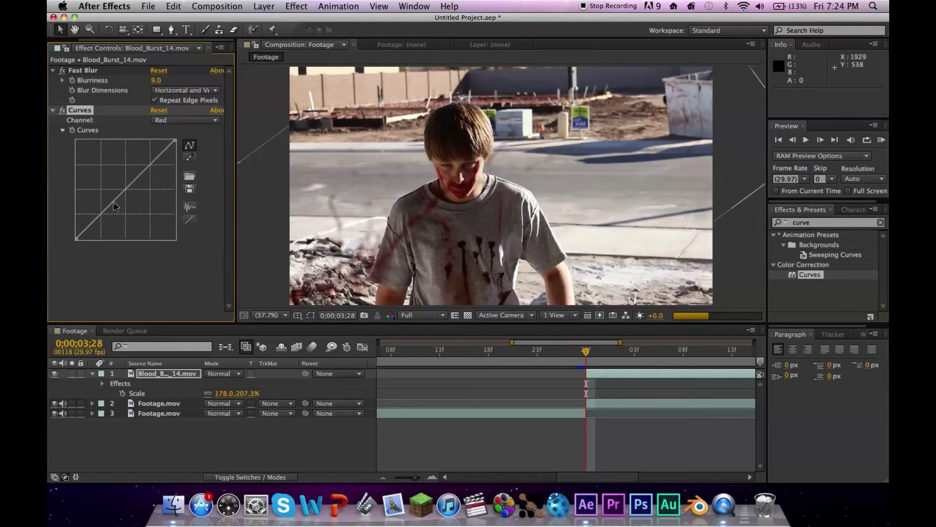
pyautogui.click(111, 201)
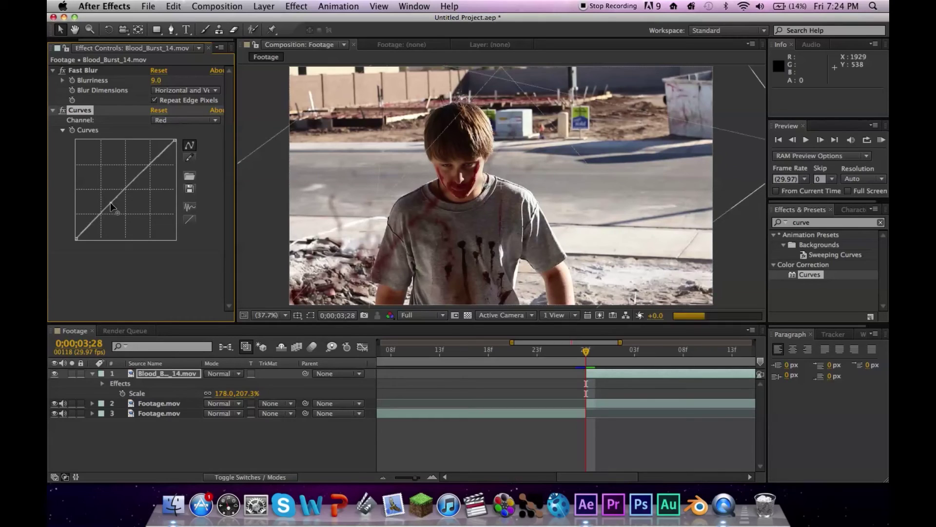
pyautogui.moveTo(110, 202); pyautogui.dragTo(104, 197)
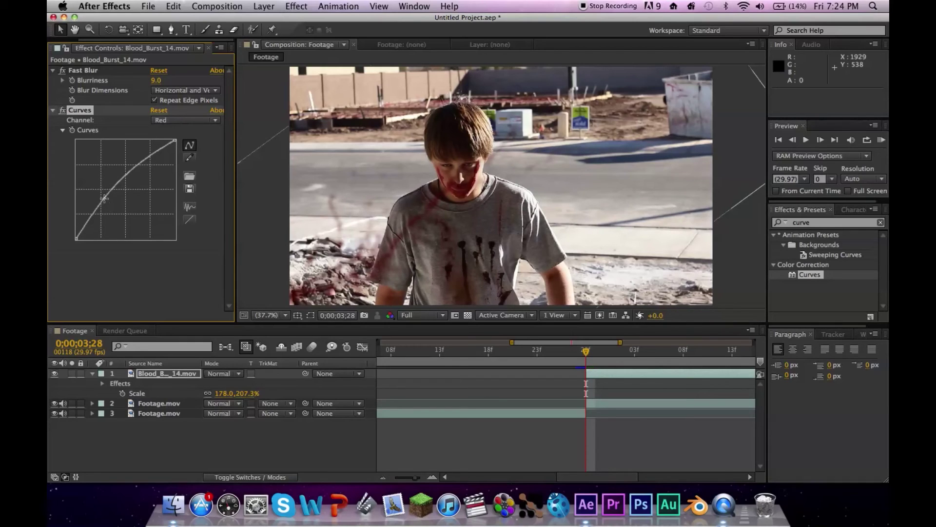
pyautogui.click(208, 47)
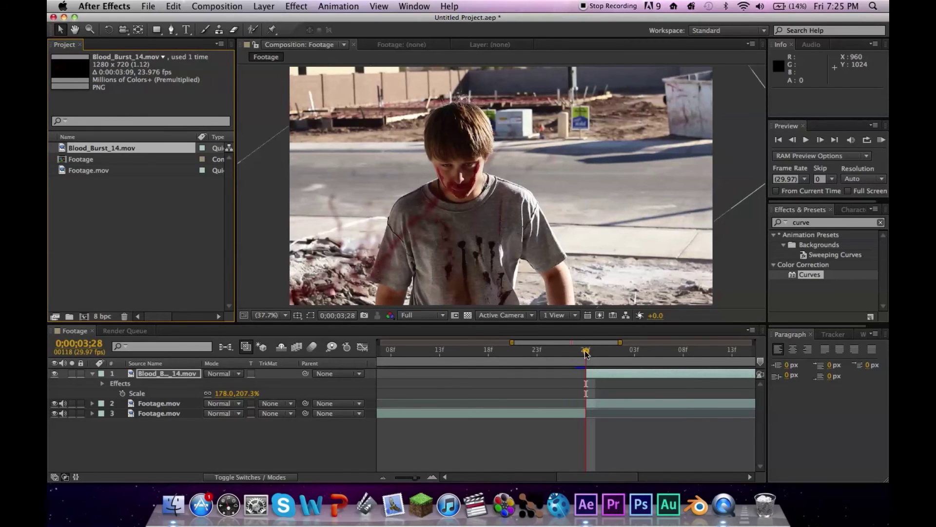
# Preview the impact from a few frames before the cut, then scrub back to the frozen burst frame.
pyautogui.click(518, 350)
pyautogui.press('space')
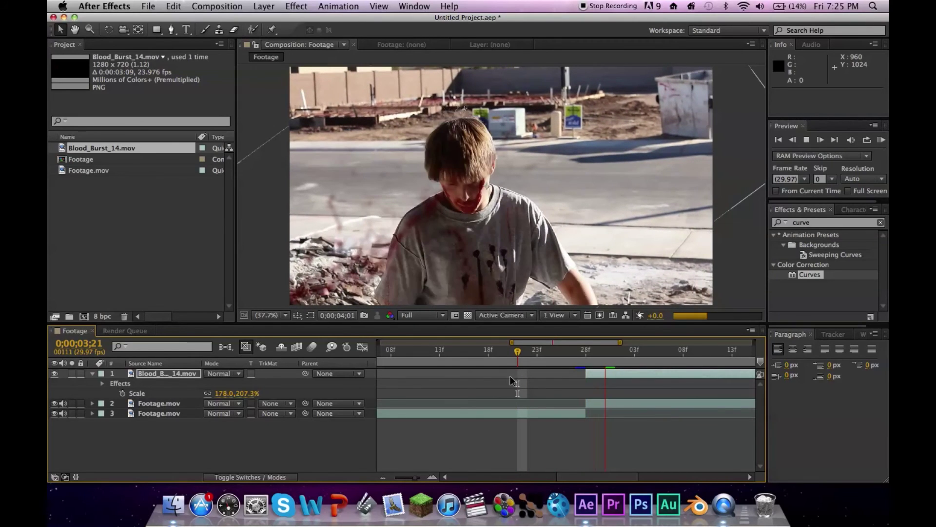
pyautogui.press('space')
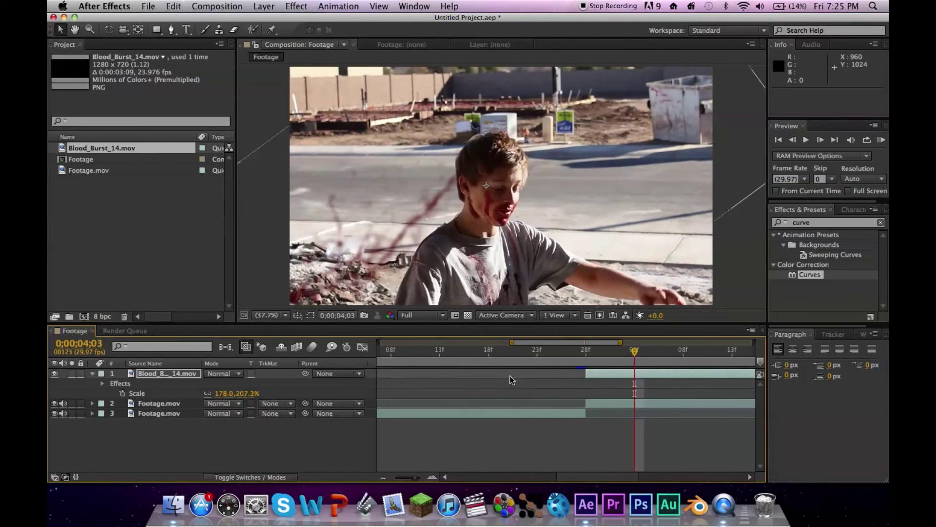
pyautogui.press('pagedown')
pyautogui.click(723, 351)
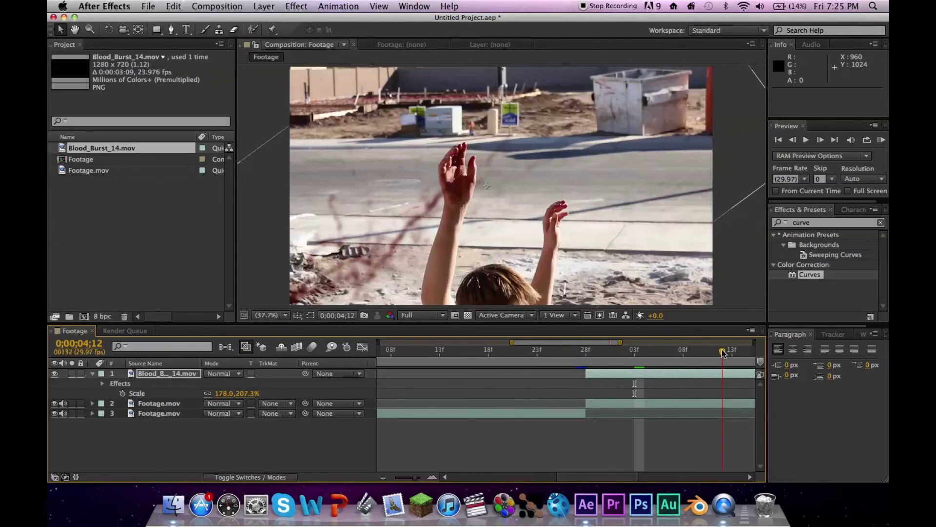
pyautogui.click(624, 349)
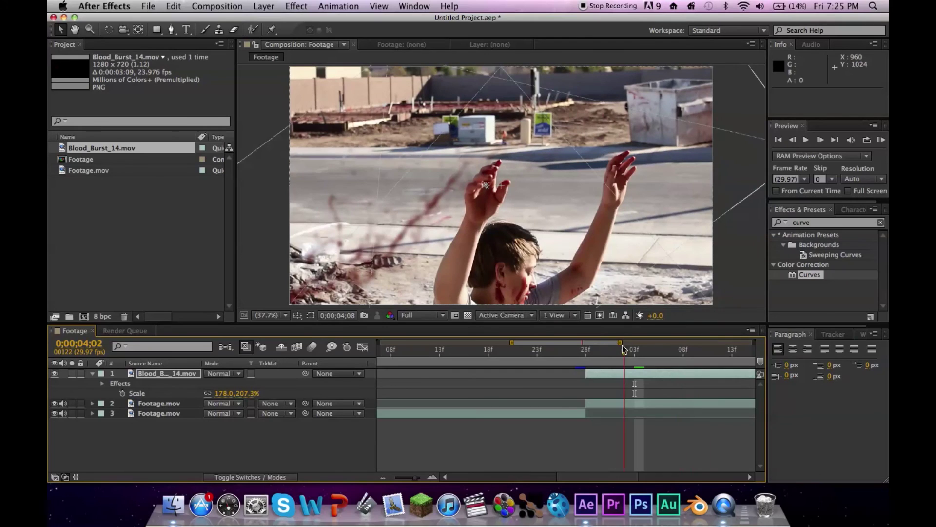
pyautogui.click(585, 350)
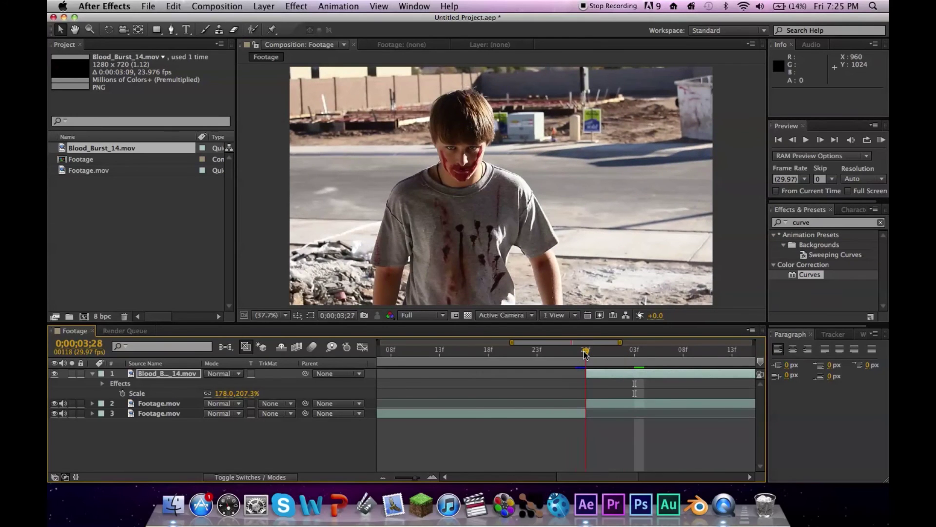